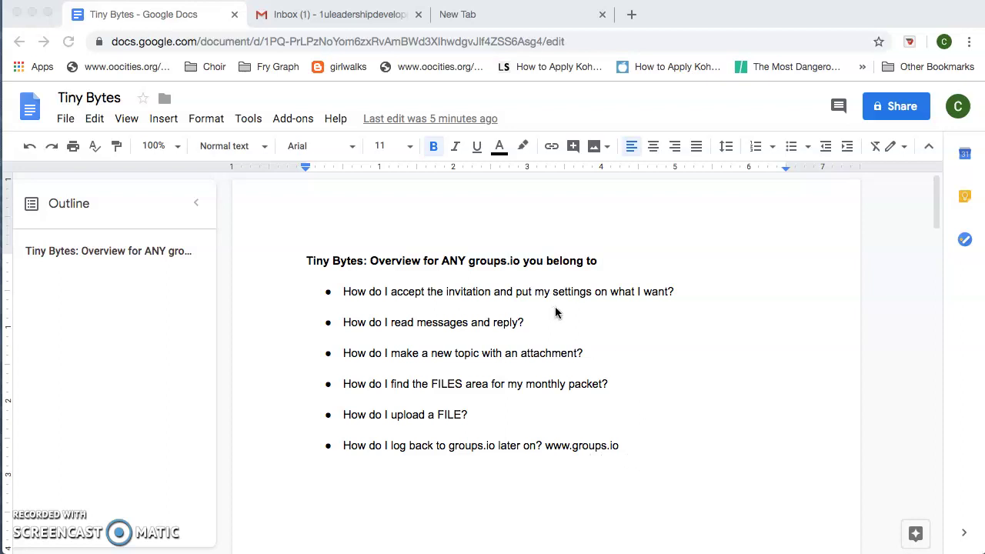
Open the Groups.io 'Invitation to join the group' email for Tiny Bytes in the Gmail inbox.
left_click(358, 15)
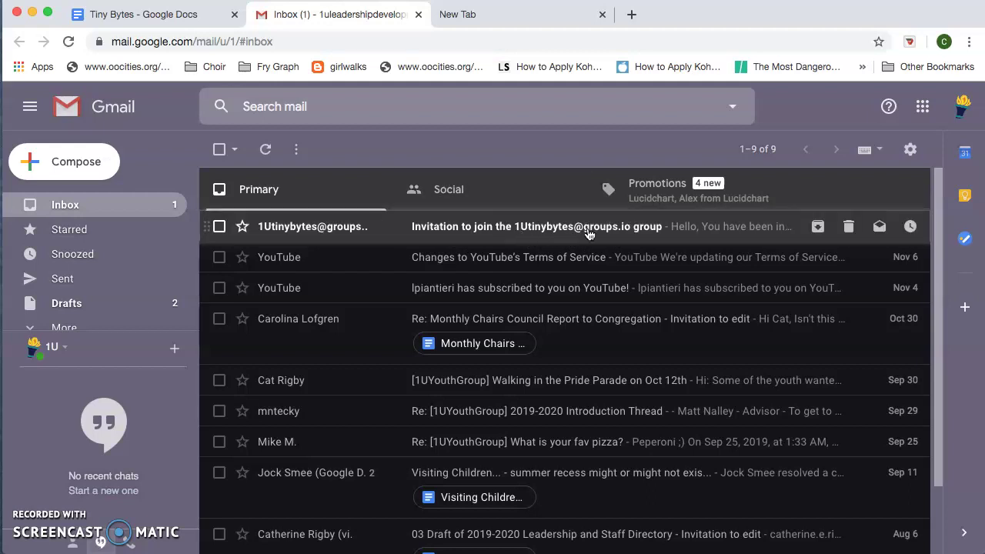
left_click(541, 232)
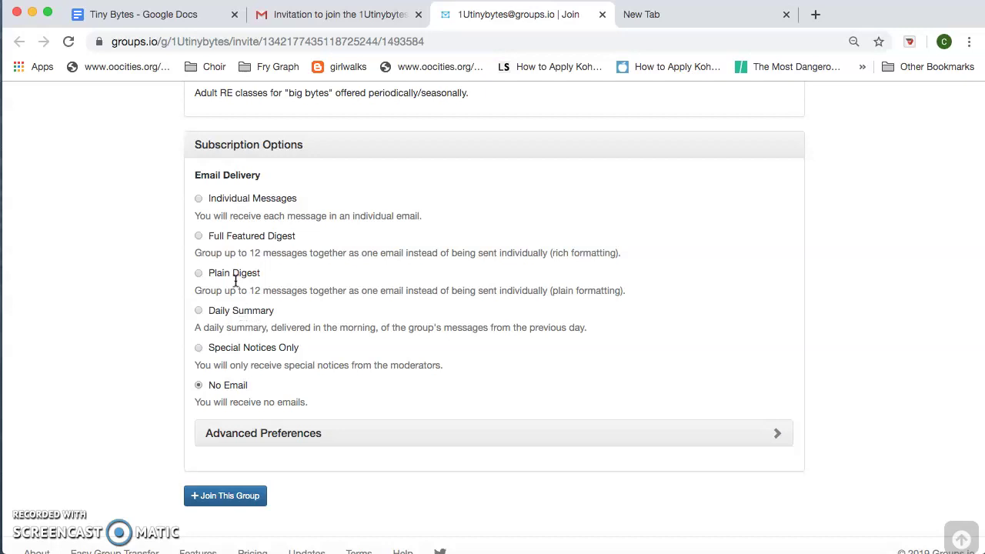
Join the 1Utinybytes group with email delivery set to No Email.
left_click(239, 498)
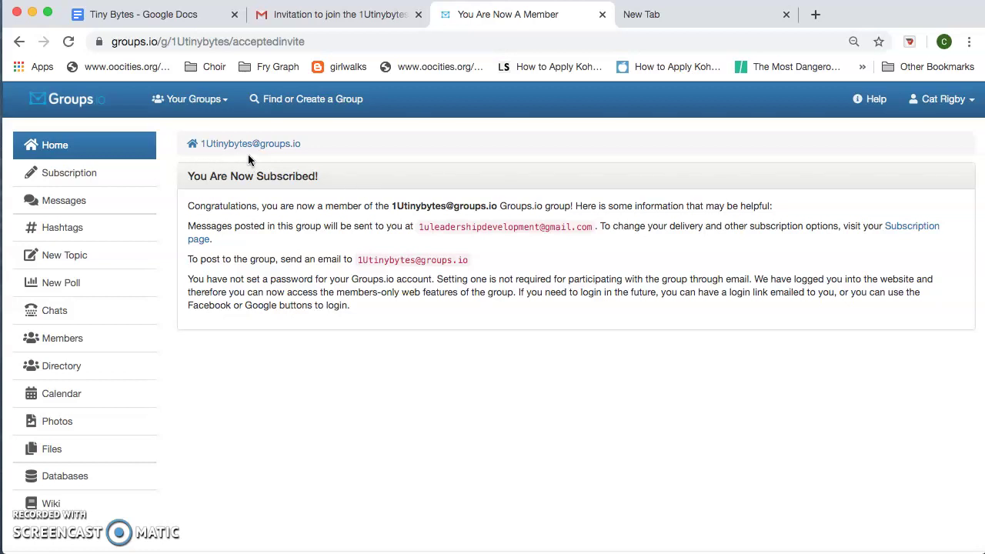
Browse the 1U Tiny Bytes home page, reviewing its description, members, topics and settings.
left_click(82, 151)
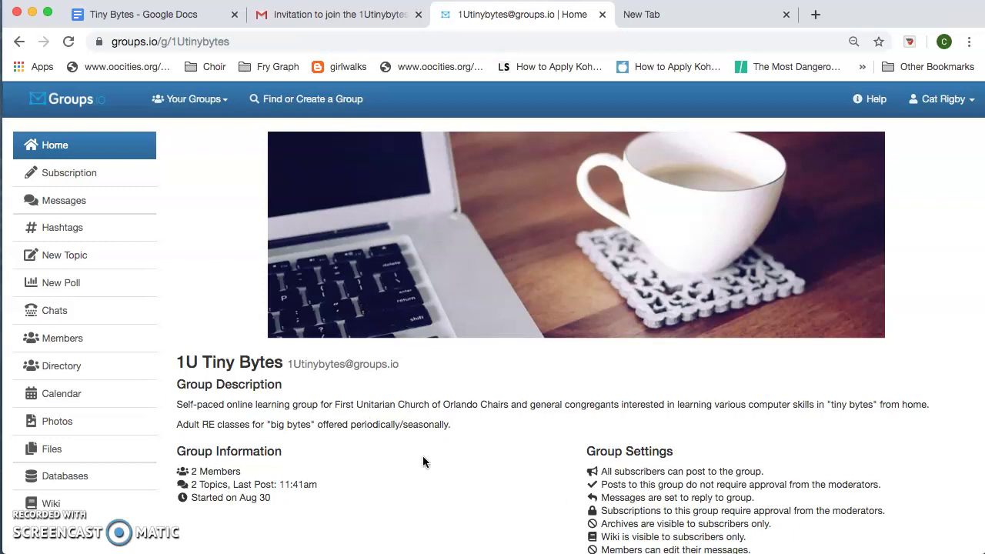
scroll(422, 458, "down", 2)
scroll(422, 462, "down", 2)
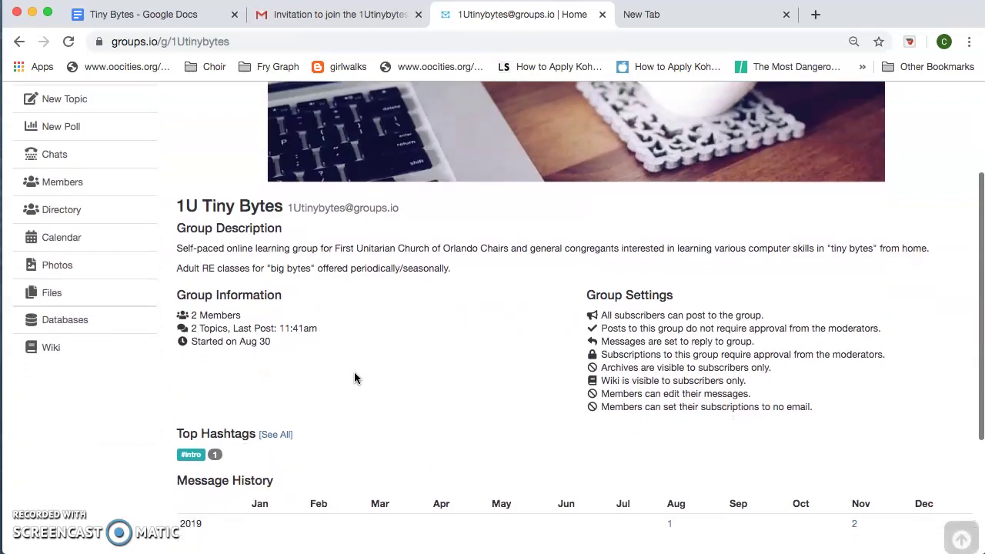
scroll(355, 377, "up", 5)
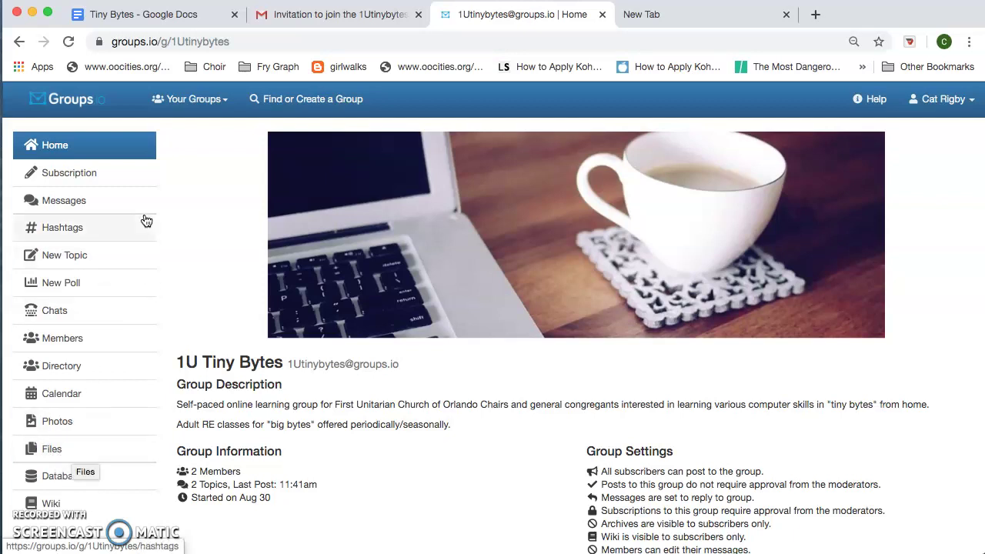
Open the 'Exercise: Favorite Pizza Topping?' topic from Messages and start a reply to its first post.
left_click(90, 204)
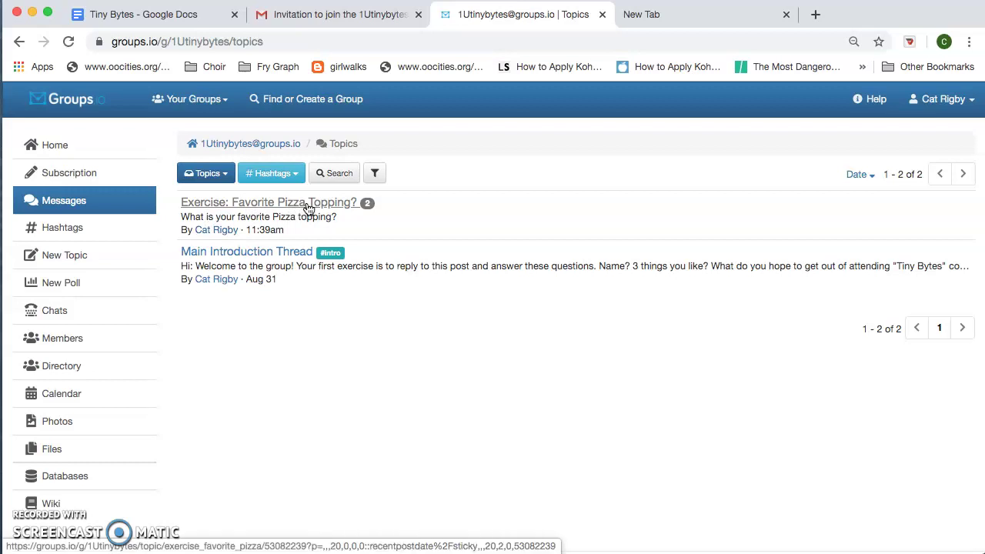
left_click(308, 203)
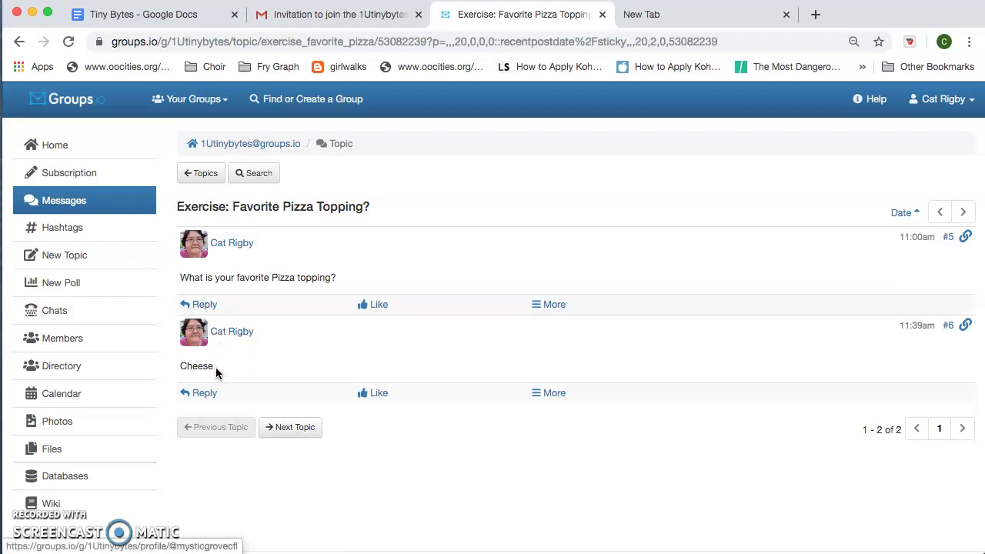
left_click(205, 305)
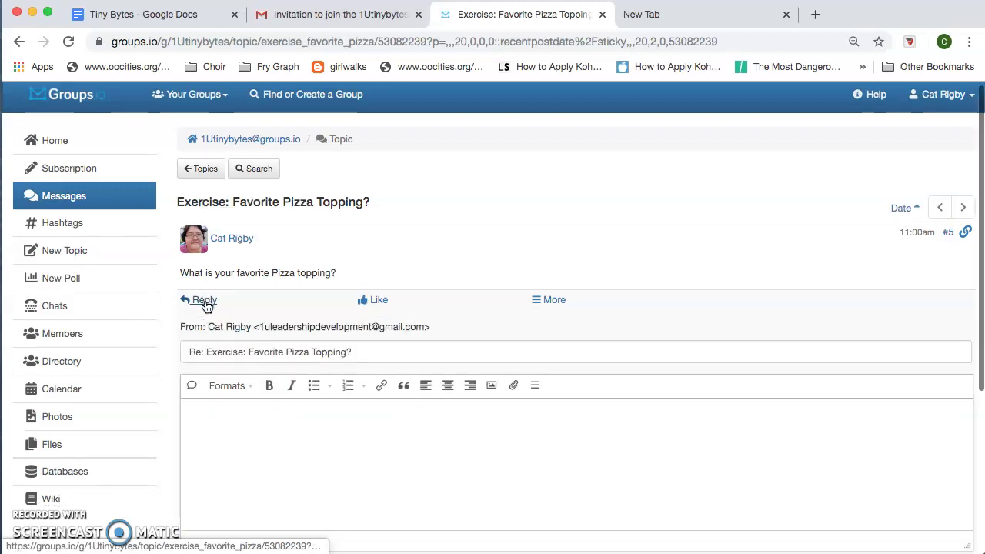
Post the reply 'ham and pineapple' with ham in bold and pineapple in italics.
left_click(216, 346)
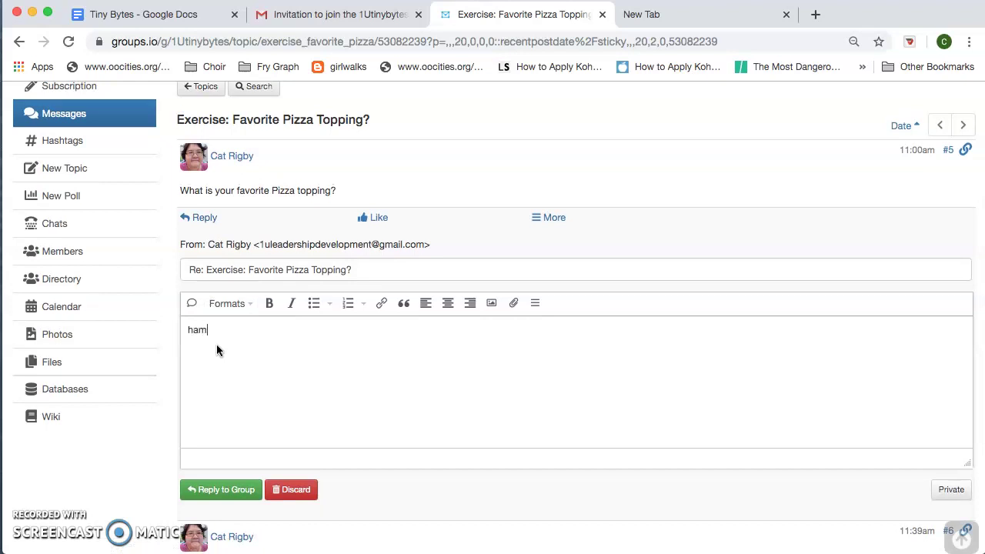
type("ham and pineapple")
left_click_drag(206, 330, 182, 330)
left_click(269, 303)
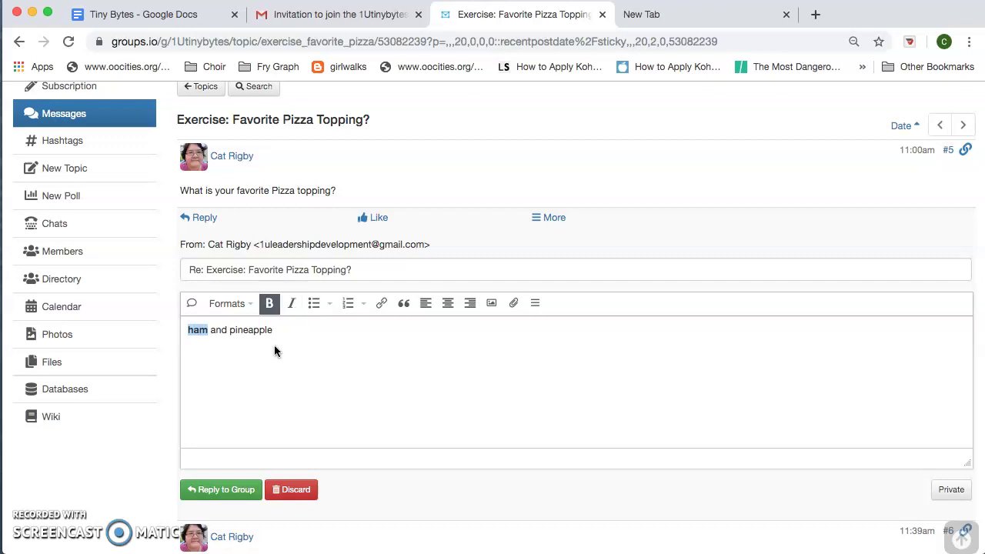
left_click_drag(274, 331, 228, 330)
left_click(292, 304)
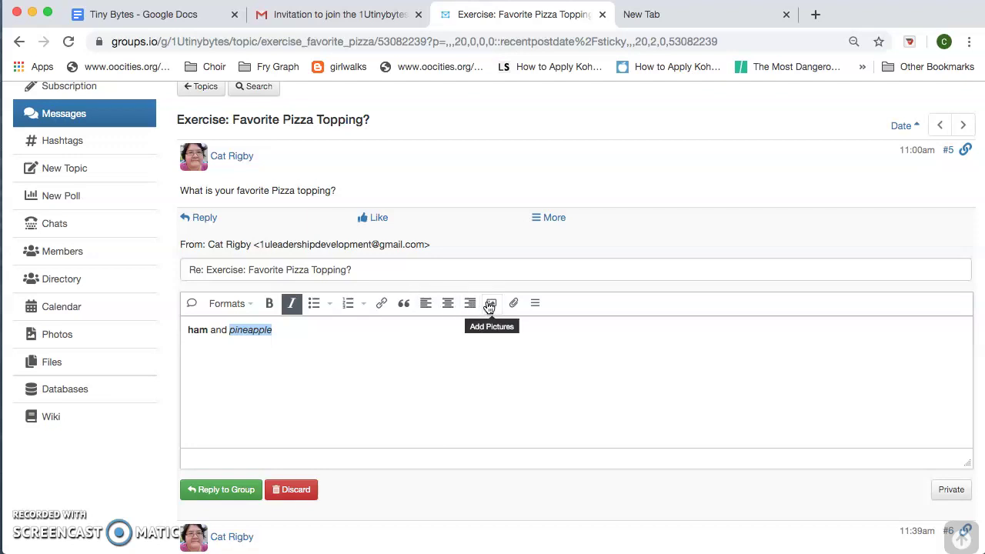
left_click(536, 305)
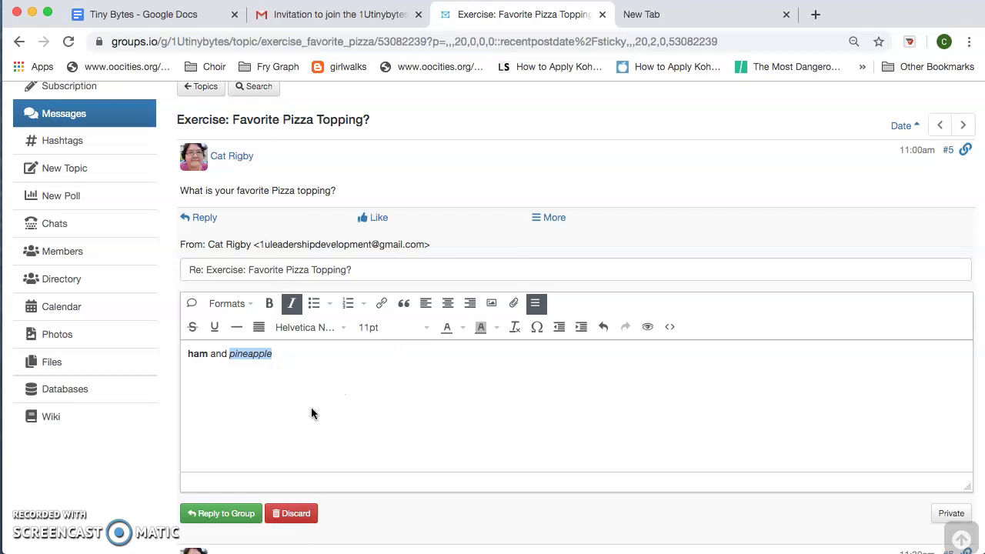
left_click(229, 514)
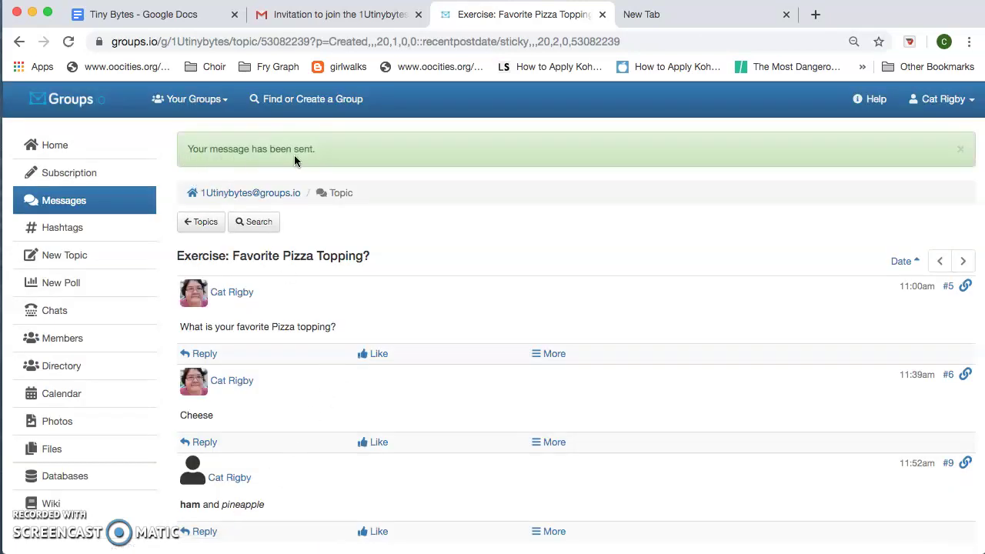
Scroll the pizza topic, then go back to the group's topics list.
scroll(365, 271, "down", 3)
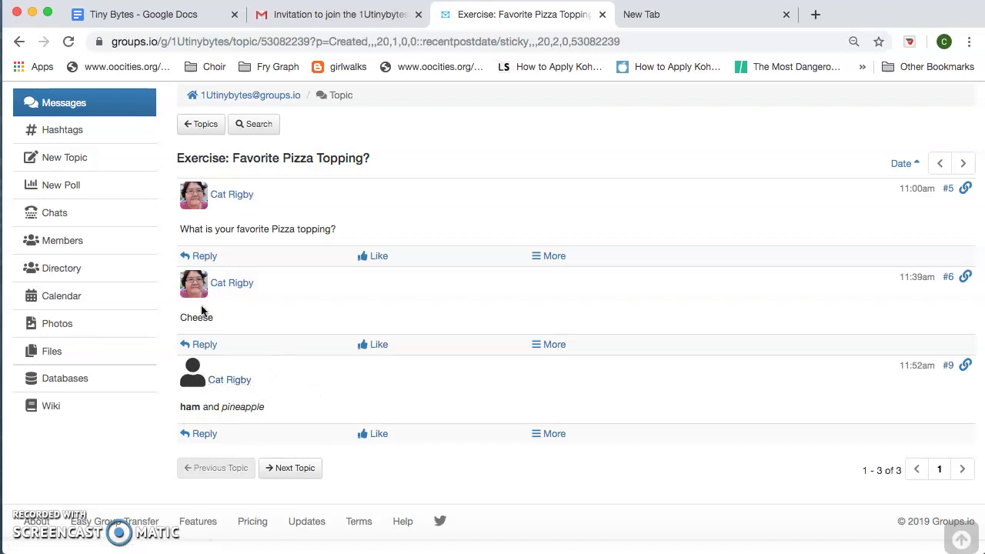
scroll(268, 345, "up", 1)
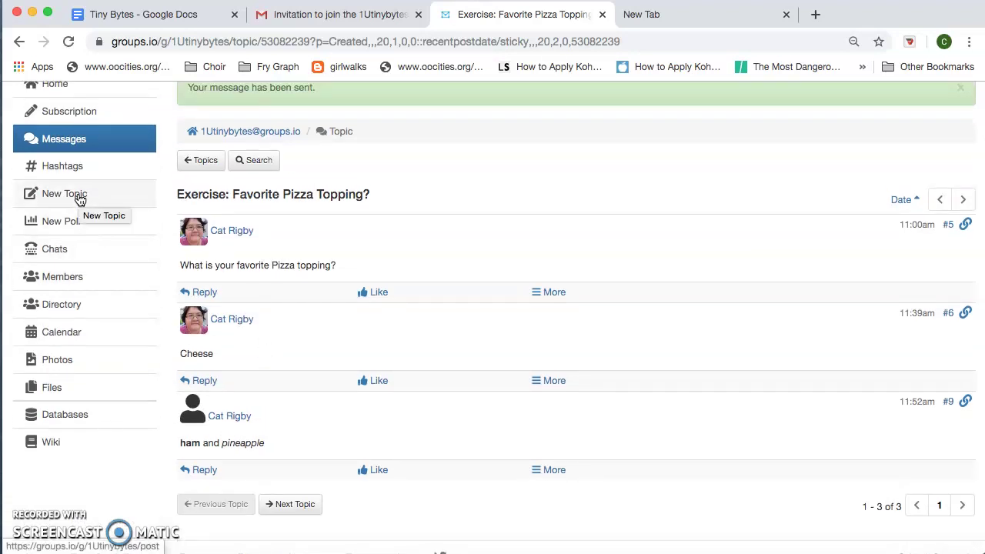
left_click(75, 139)
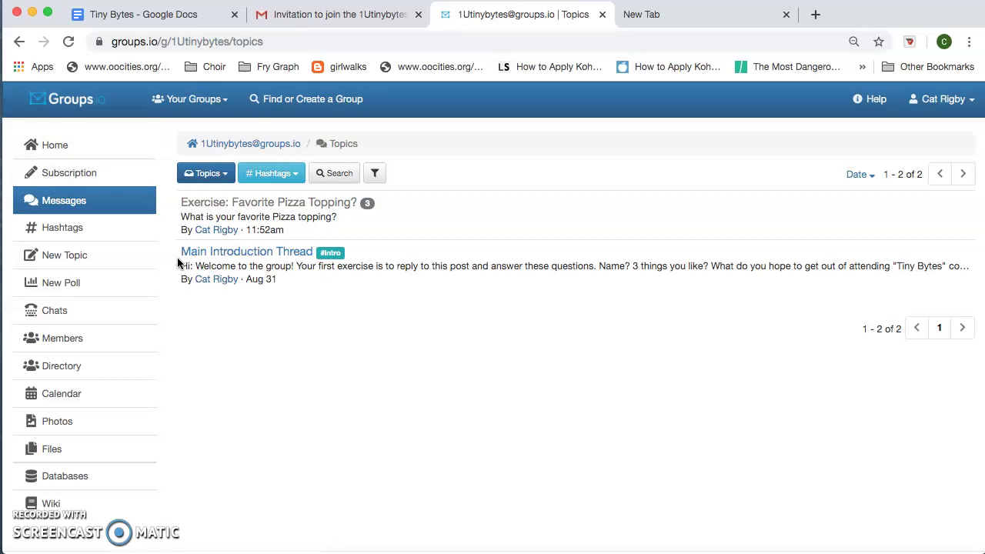
Draft a new topic titled 'New Contact List' with body 'hi folks here is the new contact sheet'.
left_click(83, 261)
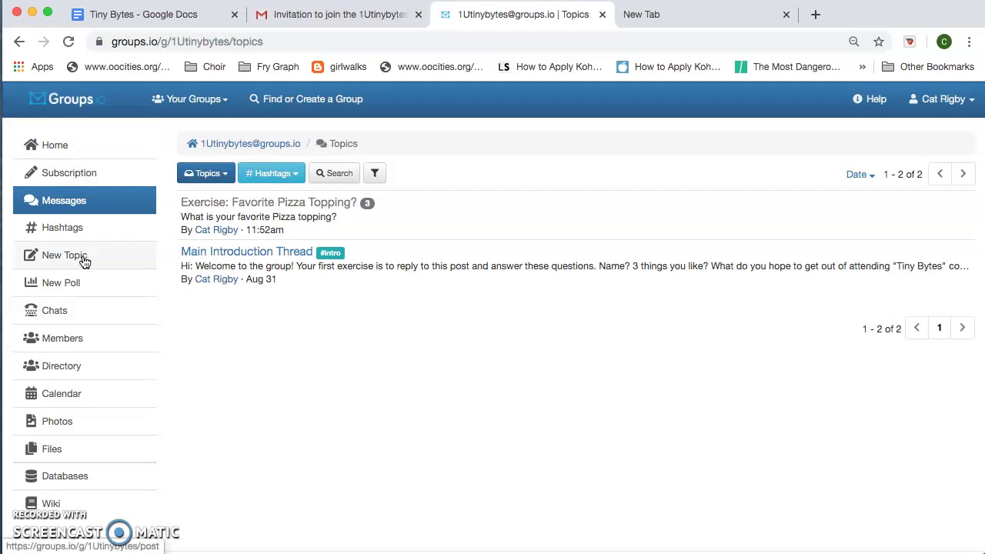
left_click(235, 199)
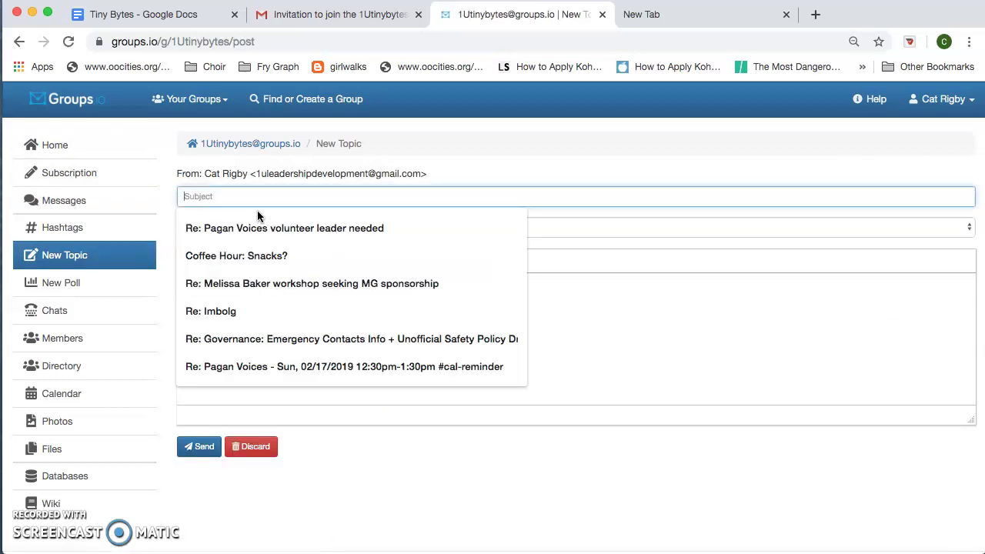
type("New Contact List")
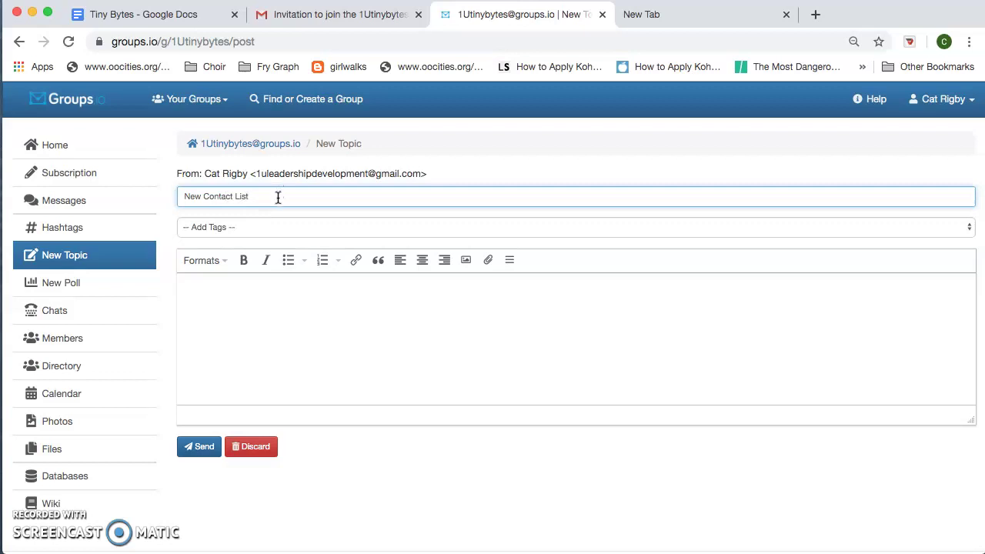
left_click(331, 326)
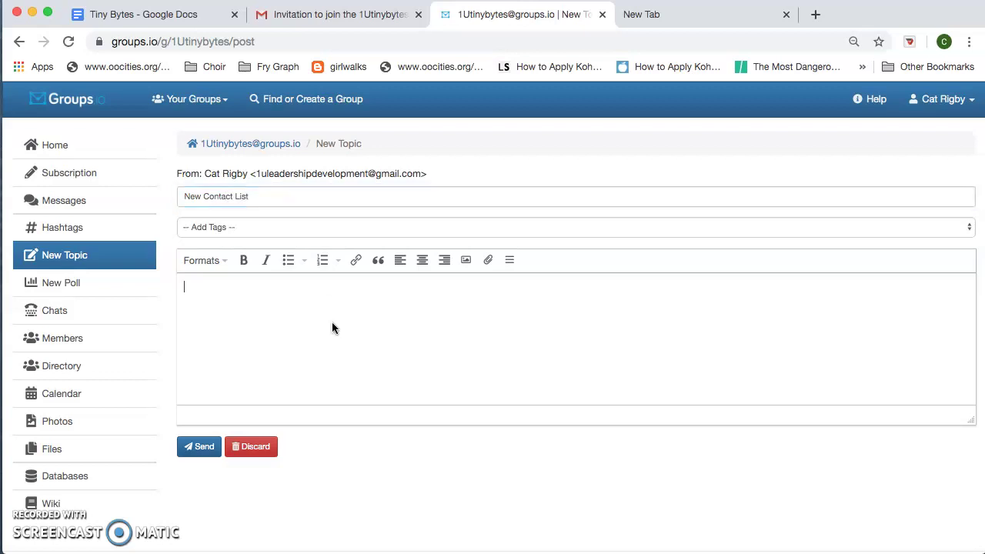
type("hi folks here is the new contac")
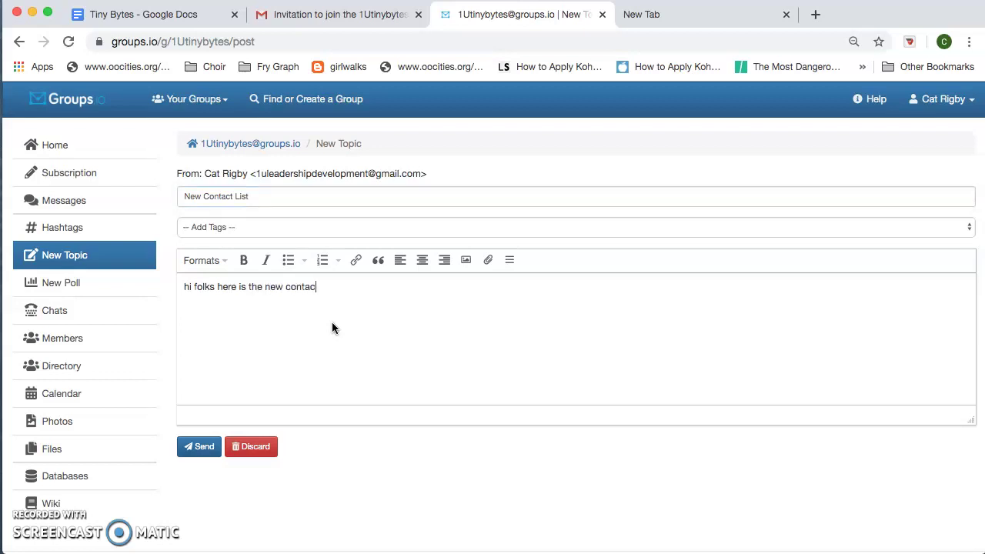
type("t sheet")
left_click(489, 267)
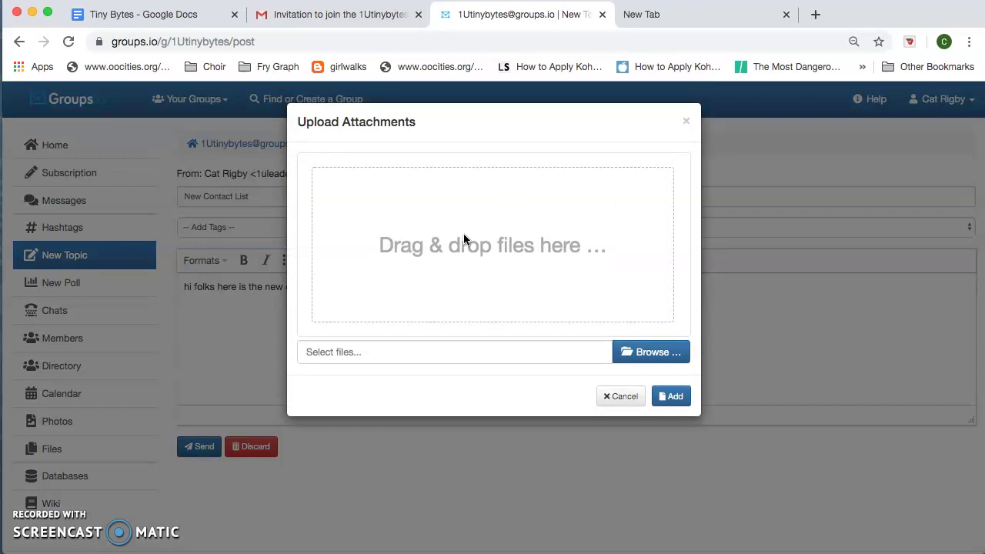
Attach Contact List.pdf from the computer and send the New Contact List topic to the group.
left_click(642, 354)
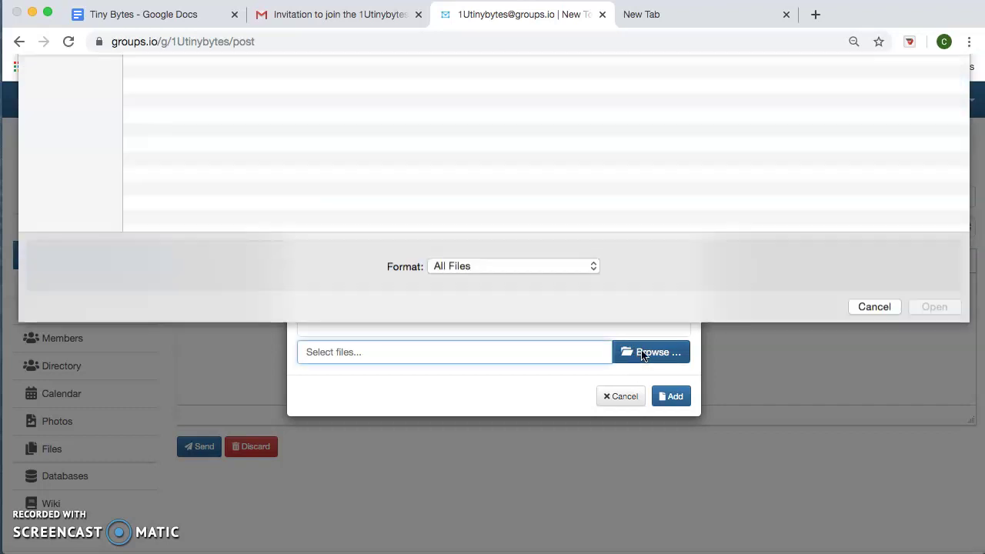
scroll(167, 321, "down", 3)
scroll(167, 321, "down", 3)
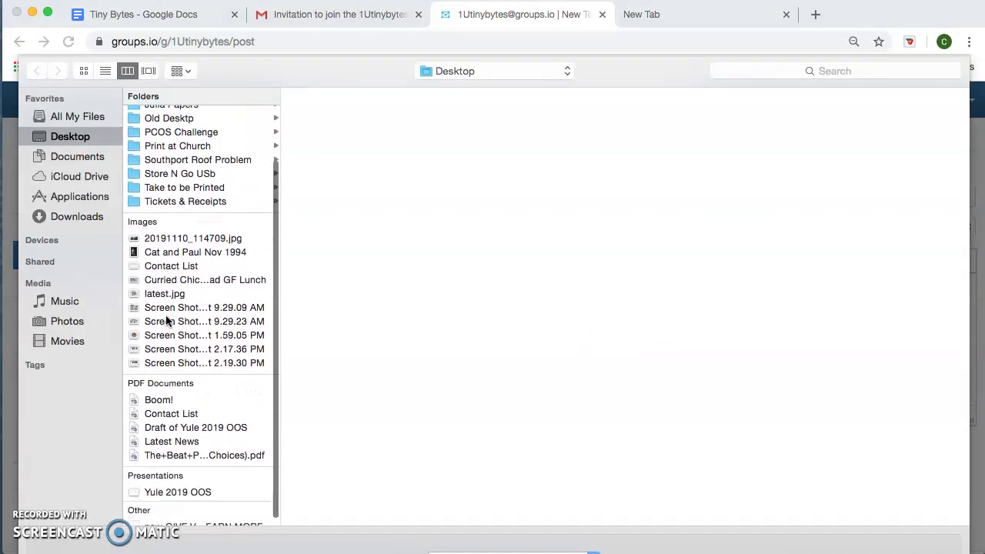
left_click(179, 407)
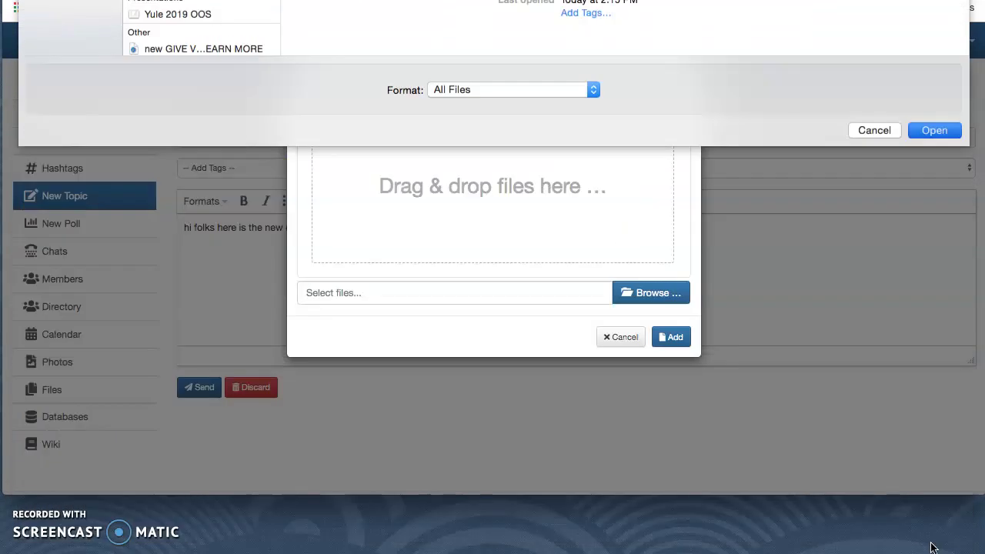
key("Return")
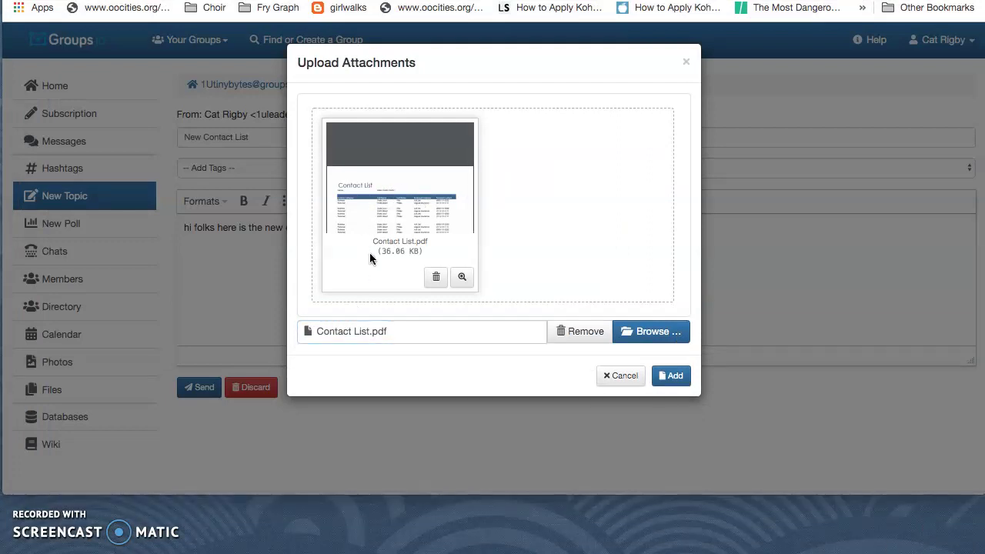
left_click(678, 380)
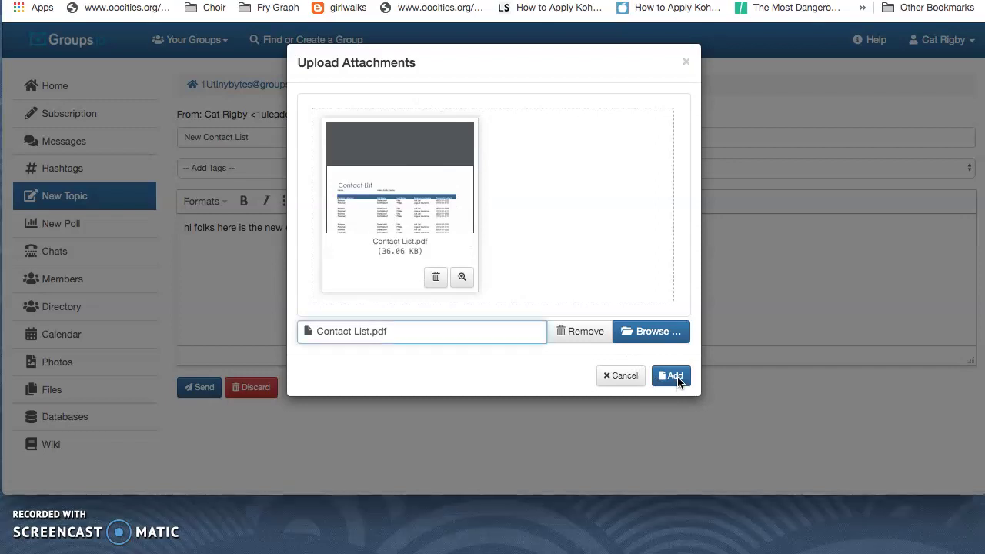
left_click(676, 379)
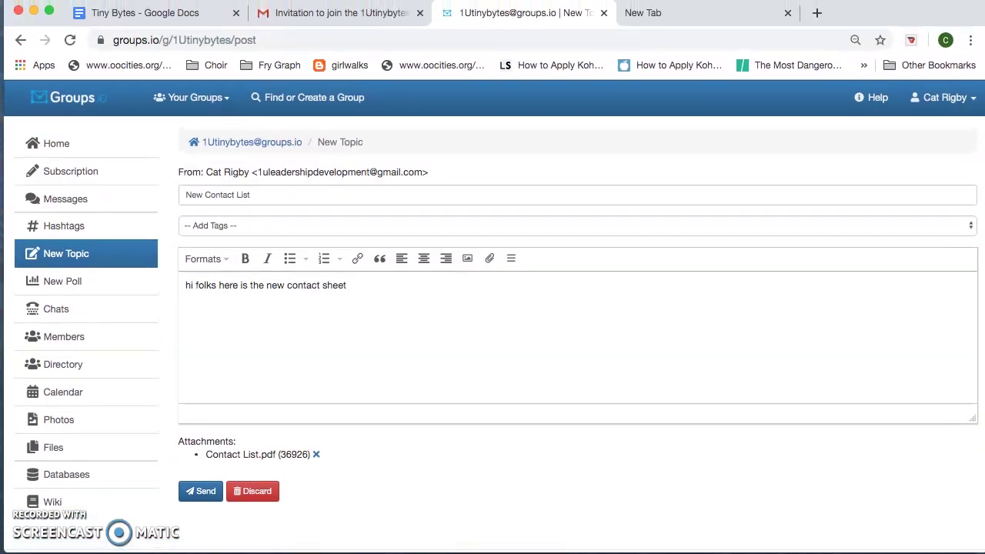
left_click(199, 495)
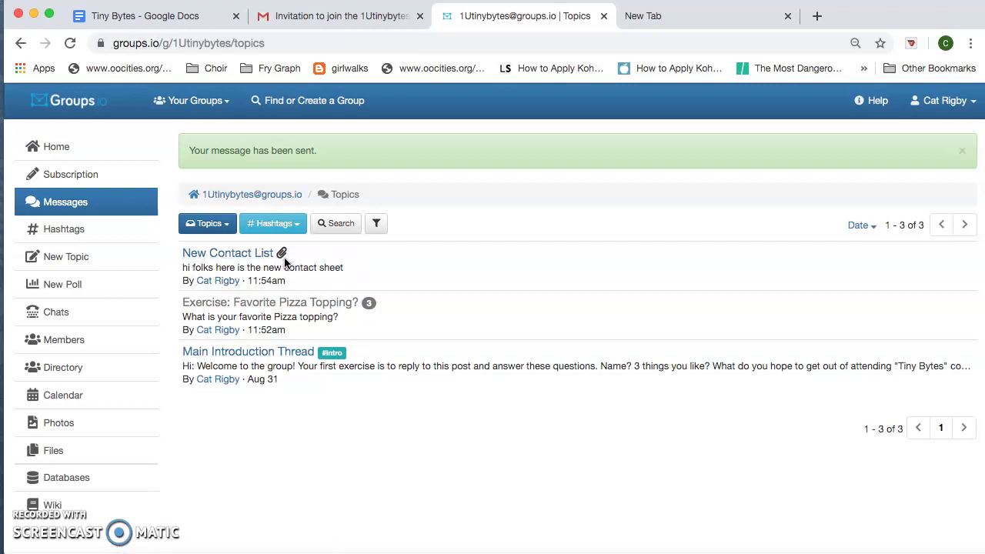
Open the New Contact List topic, view its Contact List.pdf attachment, and return to the topic.
left_click(233, 257)
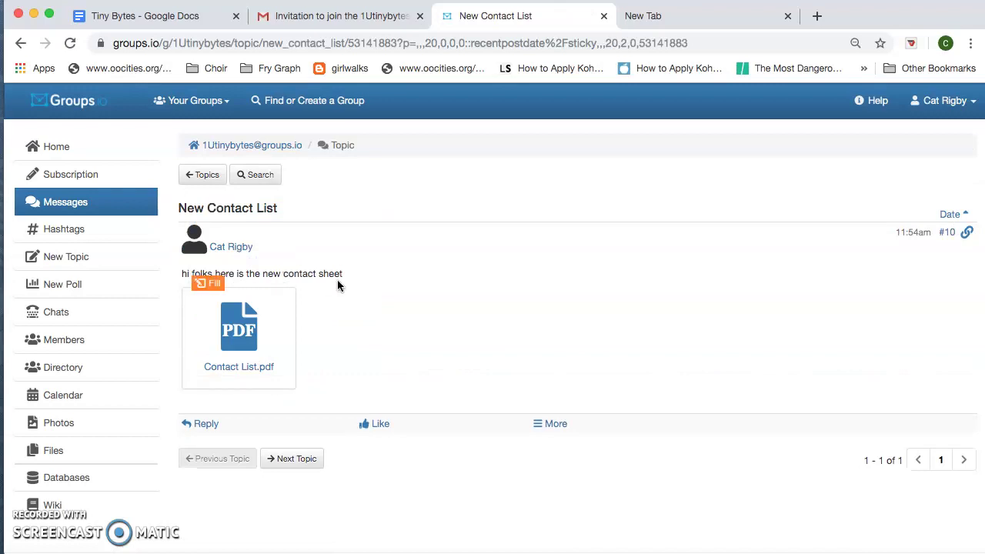
left_click(264, 342)
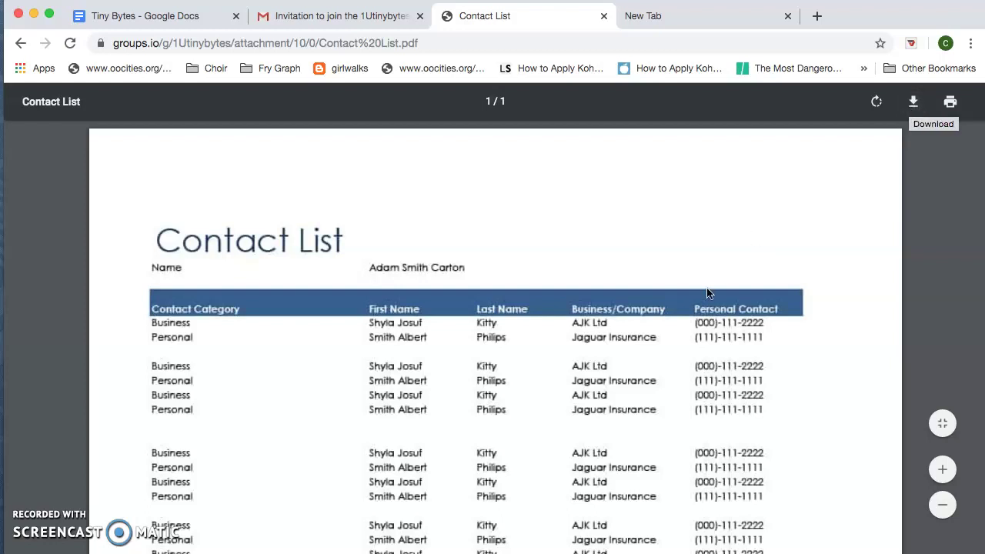
left_click(20, 43)
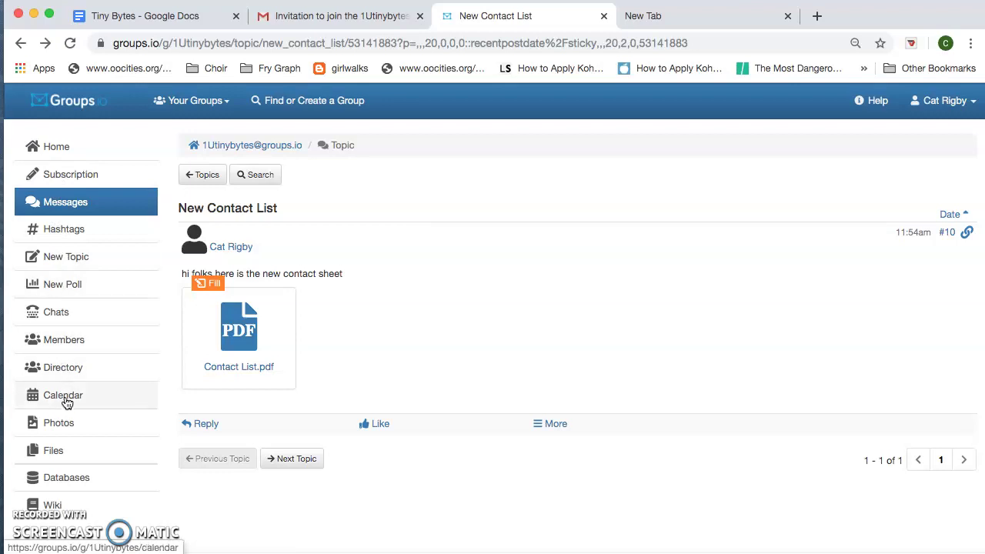
View Boom!.pdf in the Files folder 'Find An Important File', then return to the folder's file list.
left_click(57, 455)
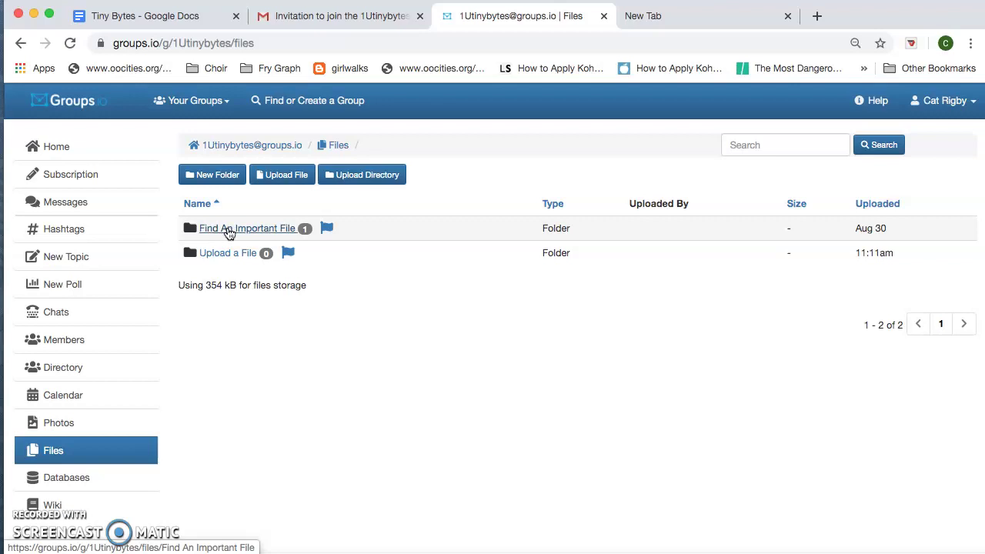
left_click(229, 231)
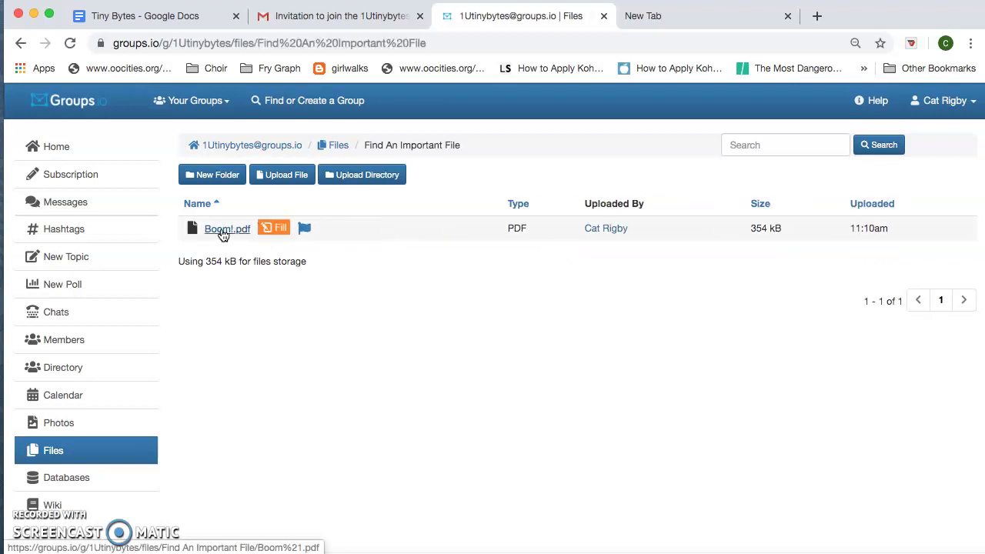
left_click(222, 231)
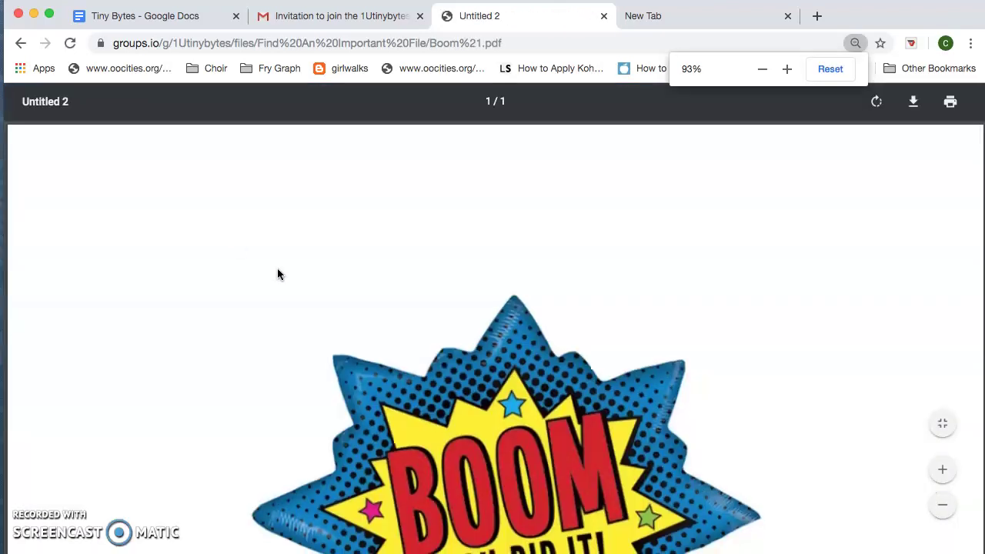
scroll(279, 274, "down", 4)
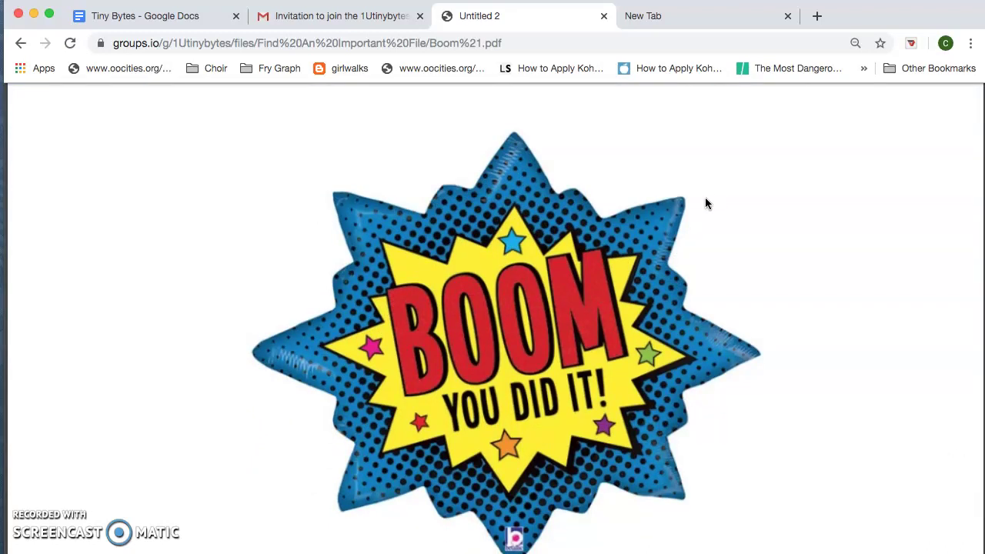
scroll(709, 208, "up", 3)
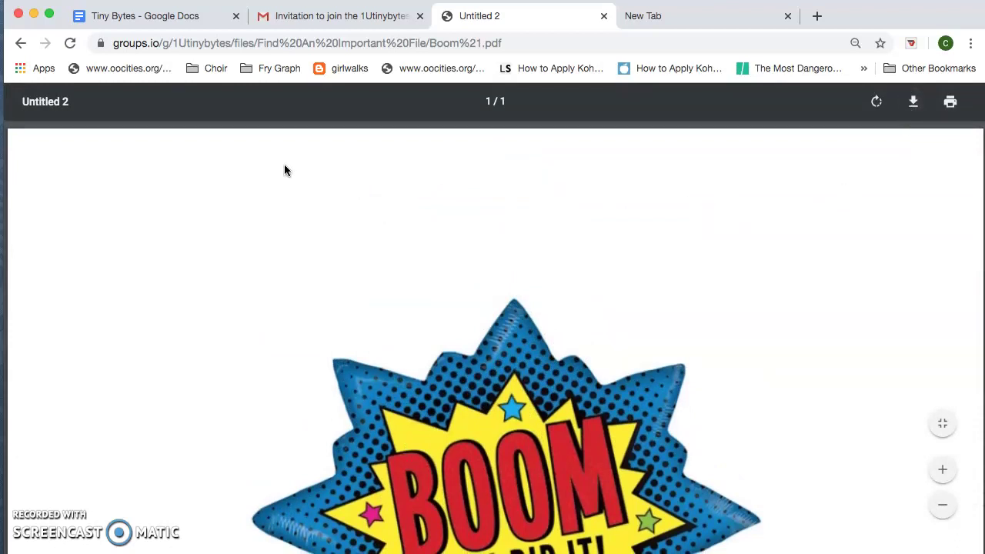
left_click(21, 43)
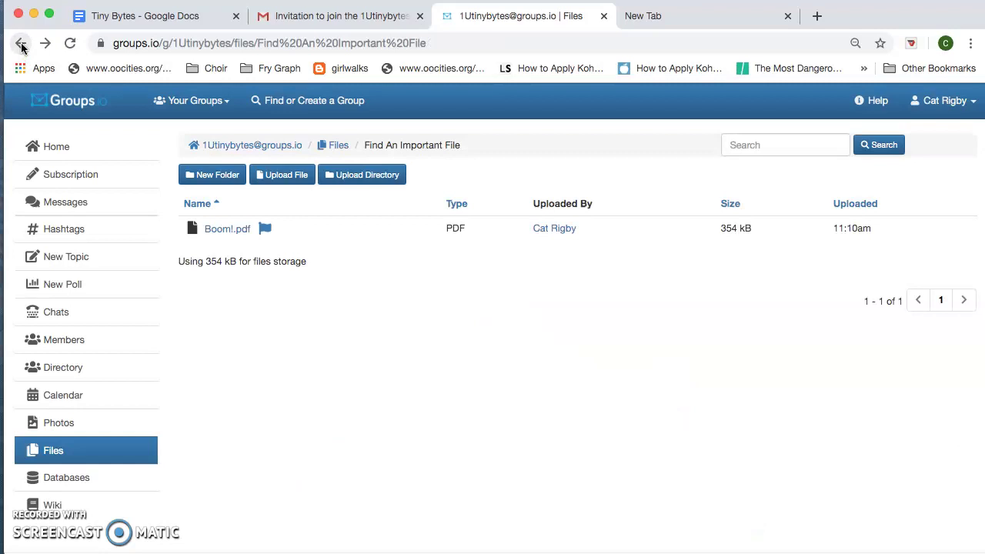
From the Files root, open the 'Upload a File' folder's Upload File dialog.
left_click(20, 43)
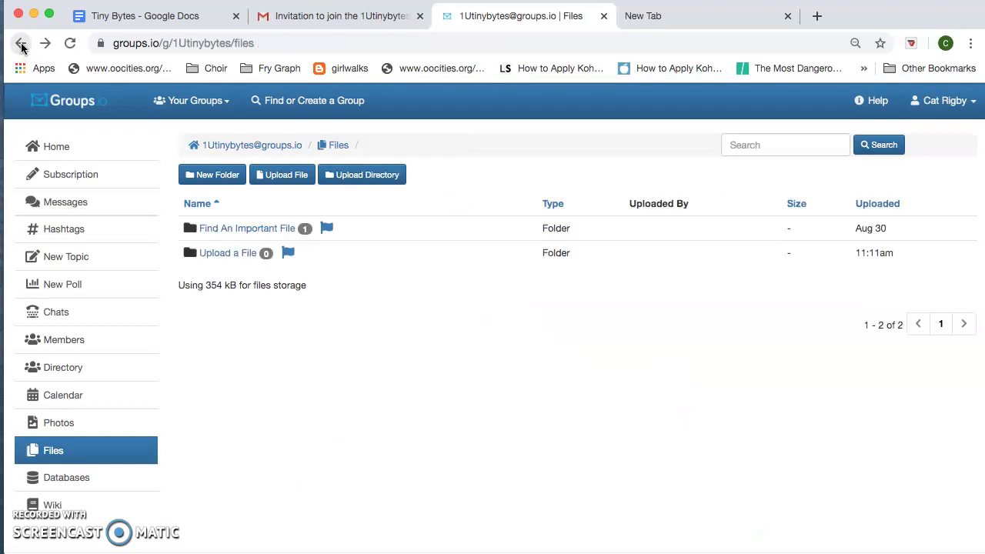
left_click(219, 257)
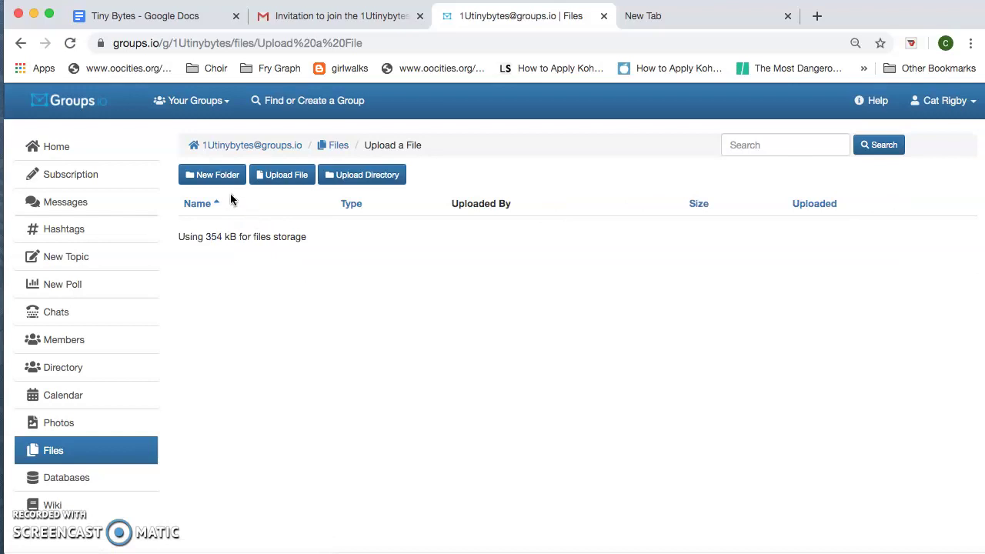
left_click(285, 182)
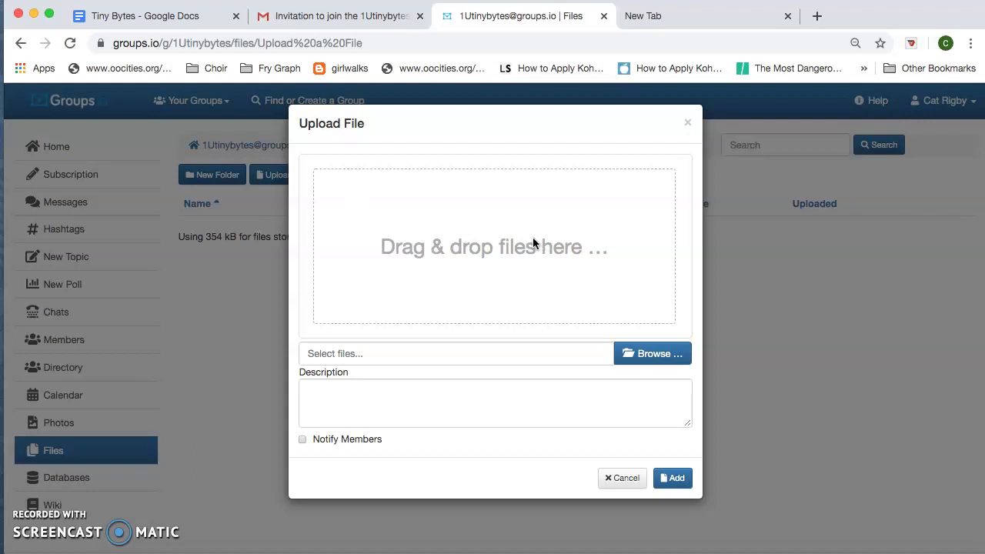
Choose Latest News.pdf (603 kB) from the computer and add it to the 'Upload a File' folder.
left_click(655, 354)
scroll(231, 329, "down", 3)
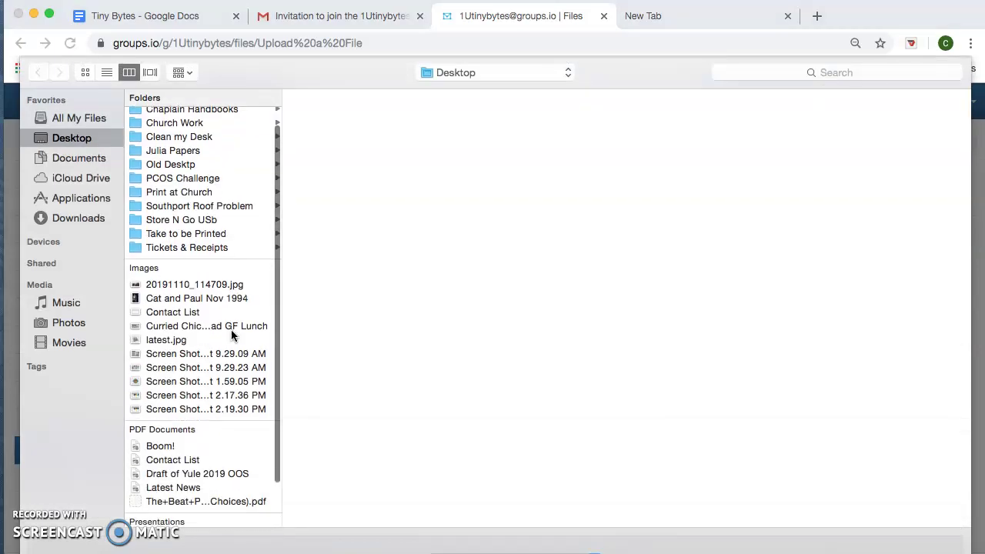
left_click(184, 435)
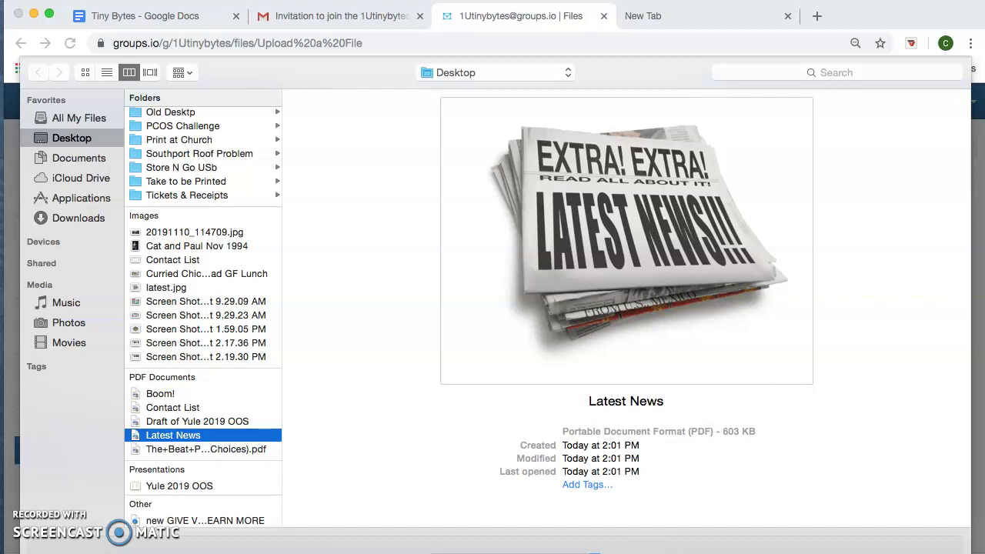
key("Return")
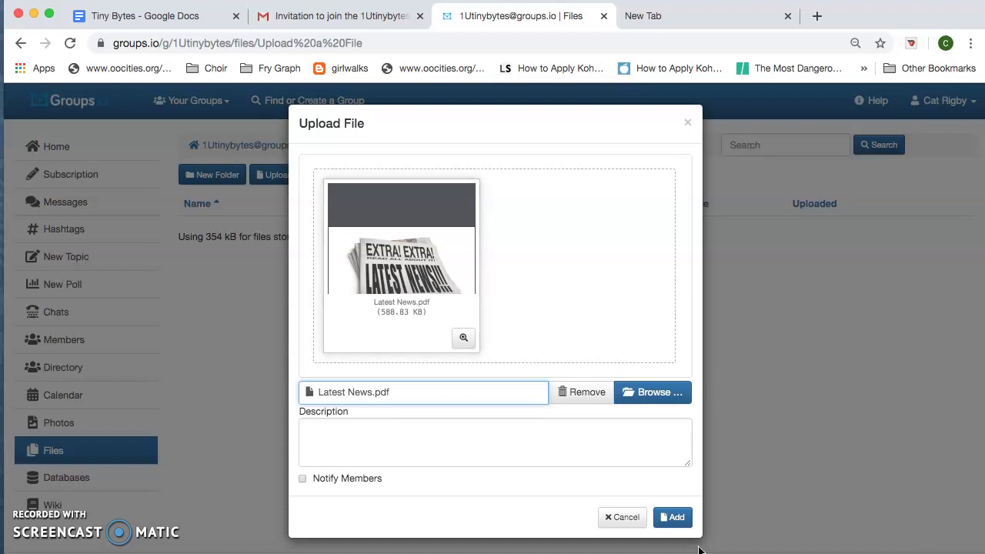
left_click(678, 519)
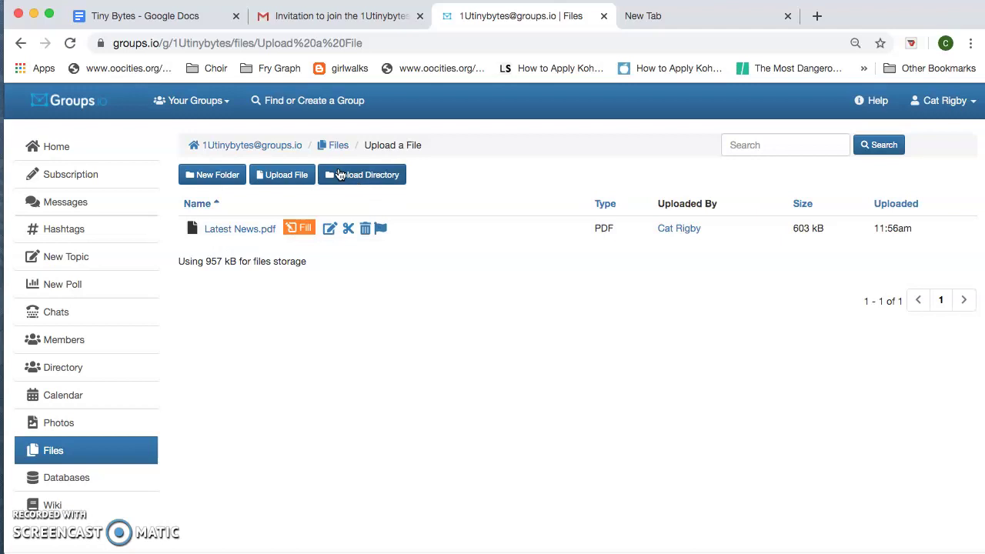
View the uploaded Latest News.pdf, then go back to the 1U Tiny Bytes home page.
left_click(237, 231)
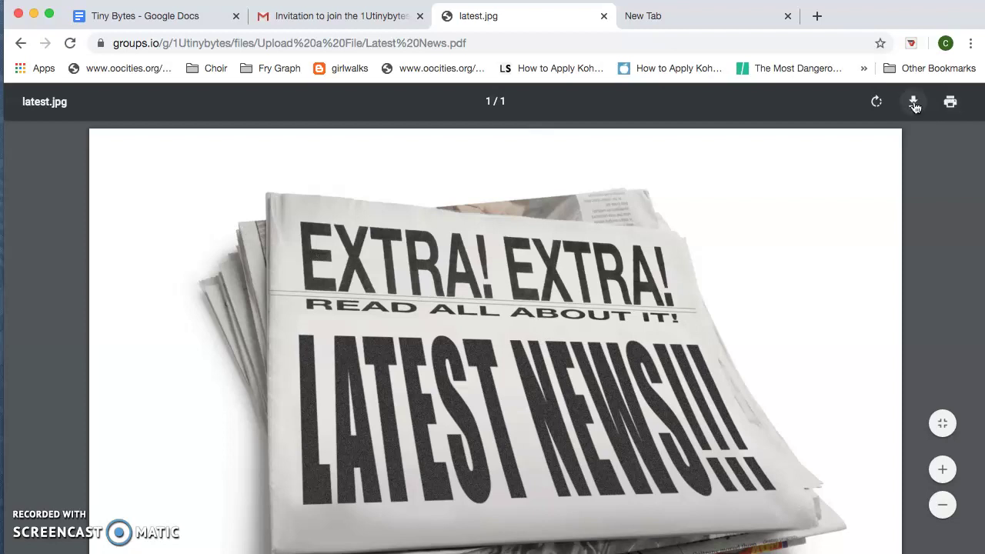
left_click(21, 44)
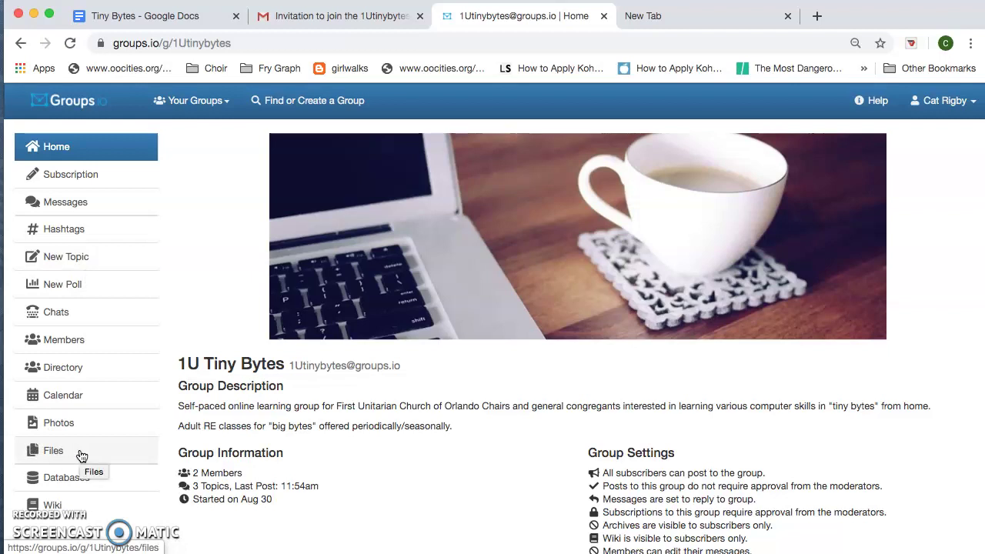
Log out from the account menu and go to the public 'Welcome to Groups.io' page.
left_click(957, 106)
left_click(903, 168)
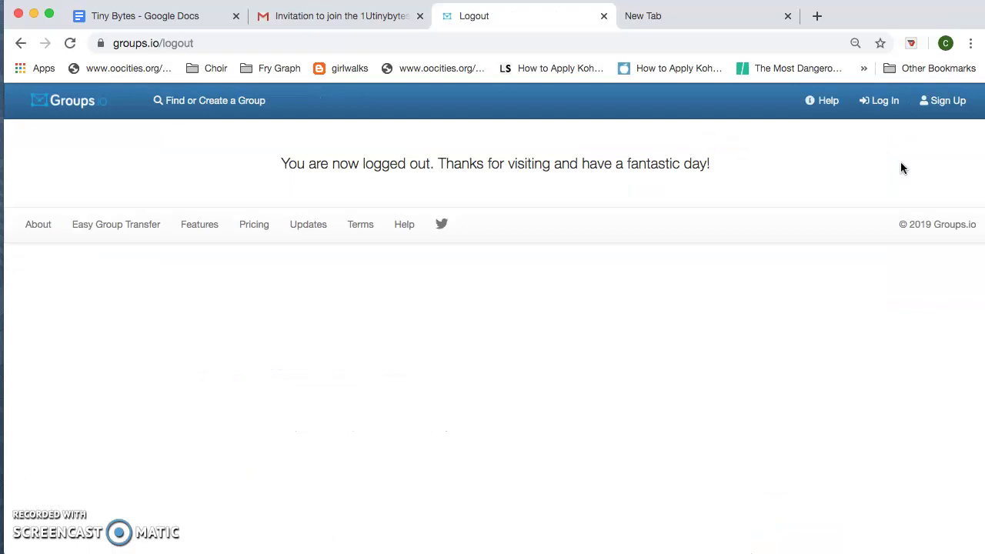
left_click(468, 43)
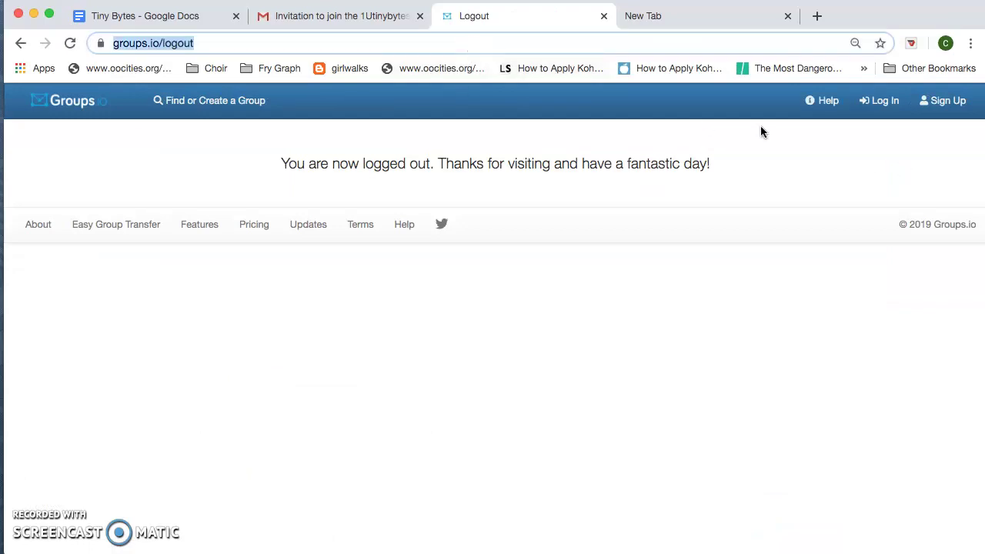
left_click(57, 106)
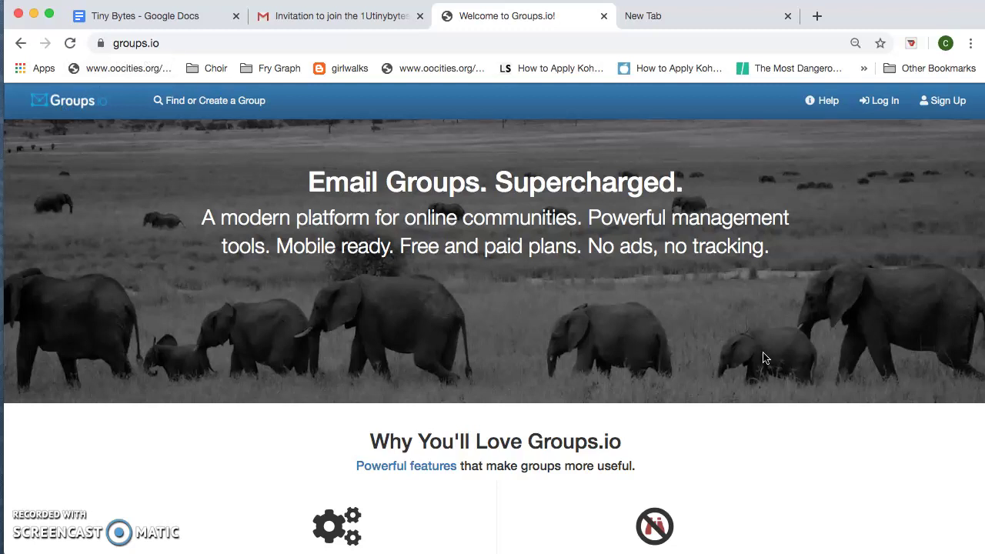
Log in with the saved credentials and open the 1U Tiny Bytes home page from Your Groups.
left_click(886, 109)
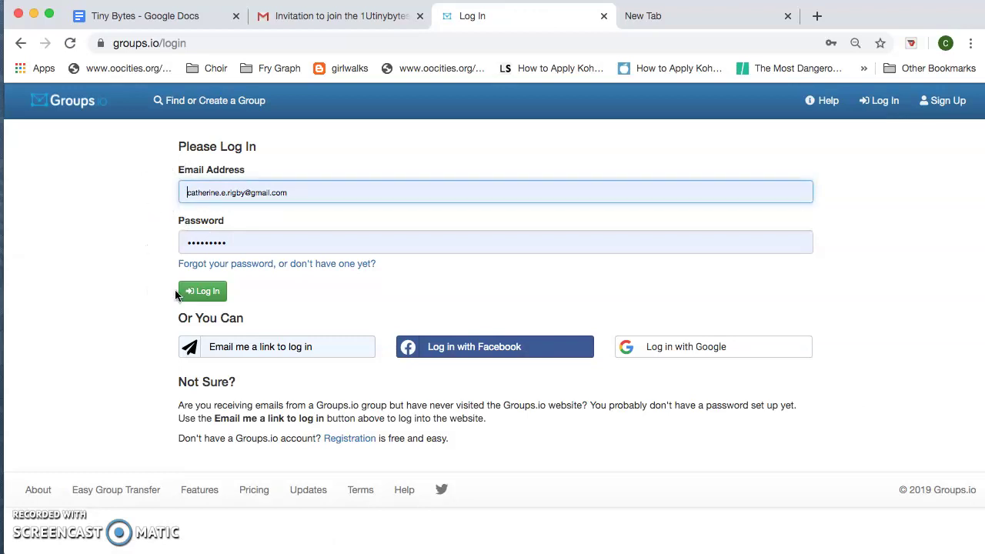
left_click(209, 295)
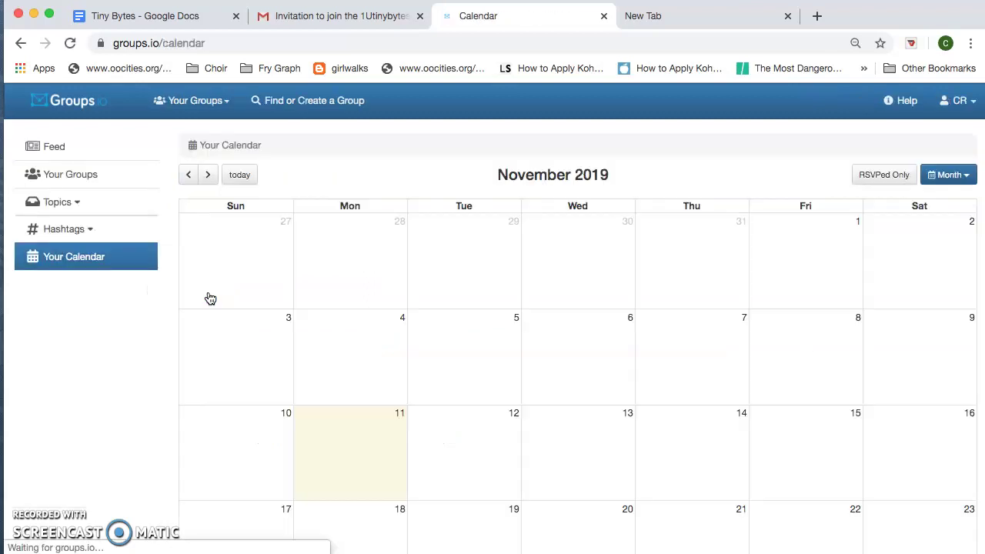
left_click(223, 105)
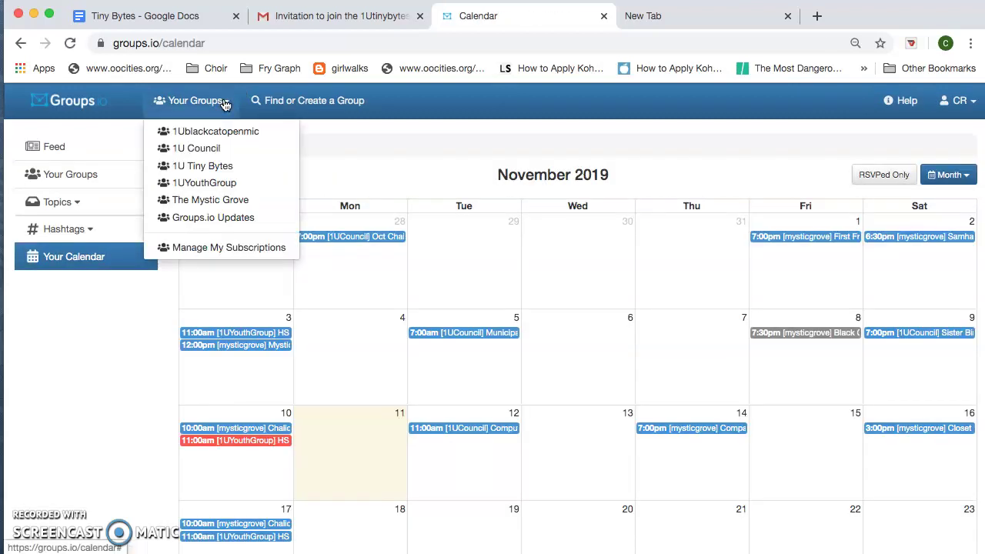
left_click(218, 167)
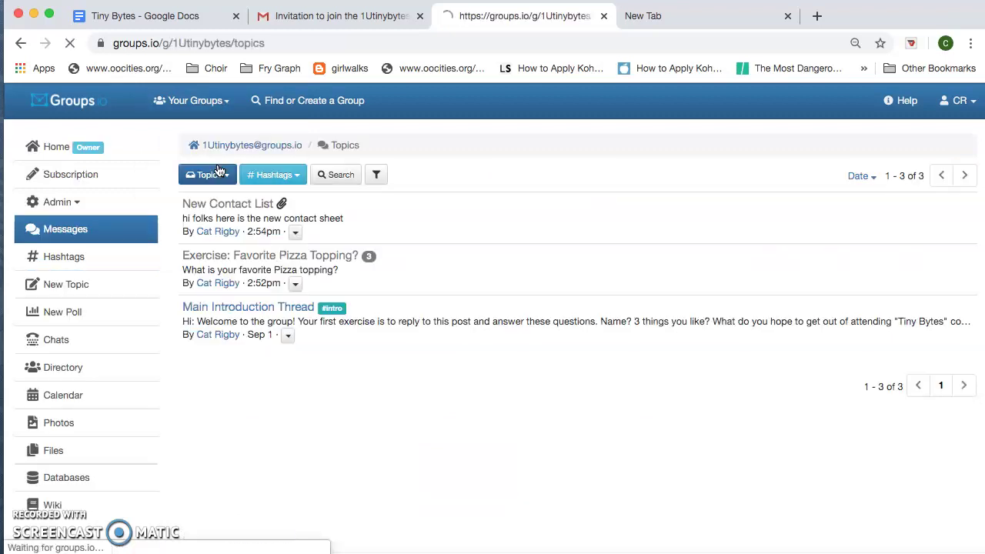
left_click(54, 149)
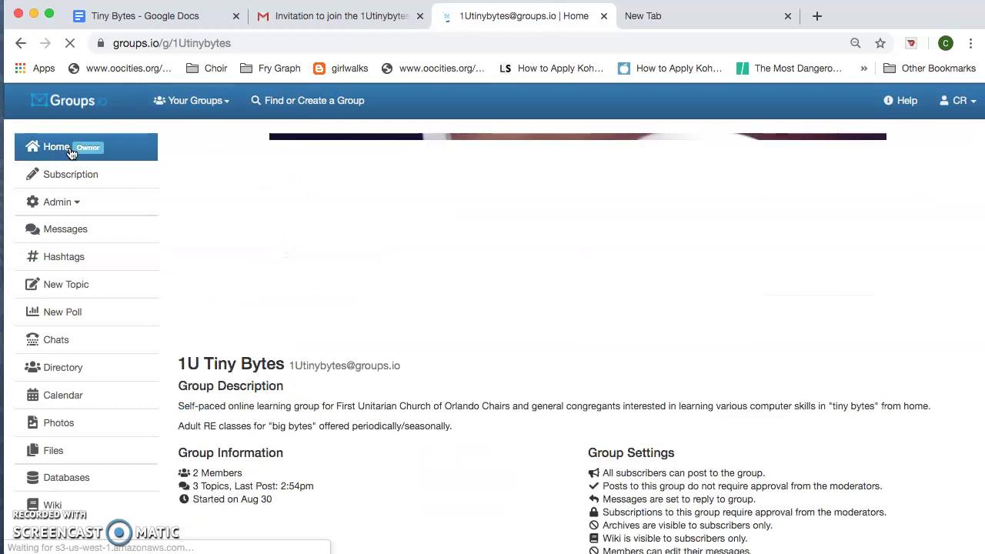